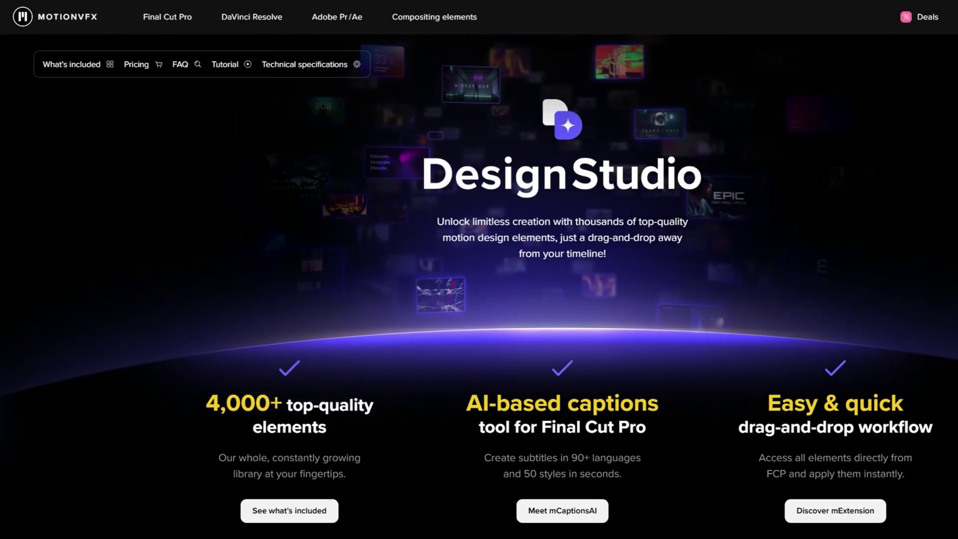
# Scroll the Design Studio page down to the 'Here comes everything!' heading.
pyautogui.scroll(-2, 479, 285)
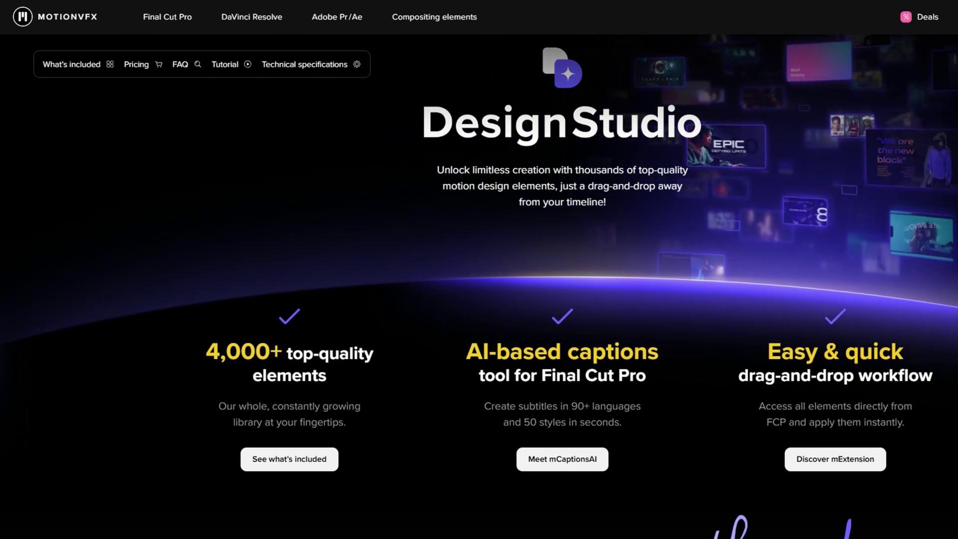
pyautogui.scroll(-2, 479, 284)
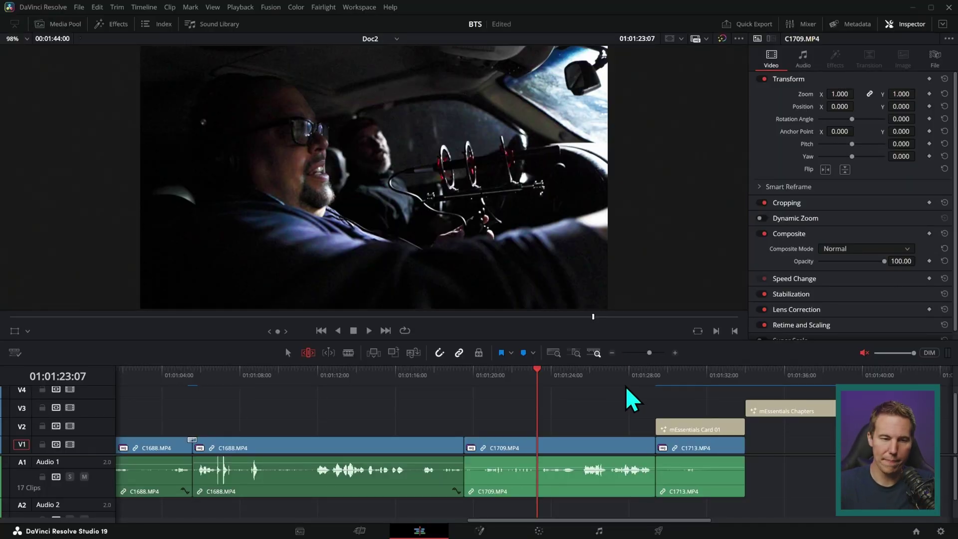
# Show the Effects library panel beside the viewer on the edit page.
pyautogui.click(106, 24)
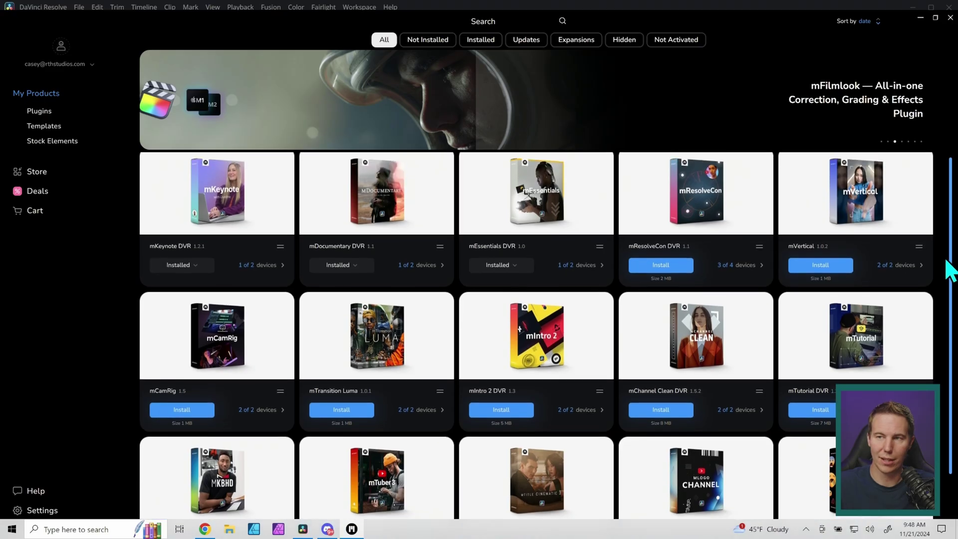
# Install the mDocumentary DVR and mEssentials DVR packs from mInstaller's product grid.
pyautogui.moveTo(947, 267); pyautogui.dragTo(951, 205)
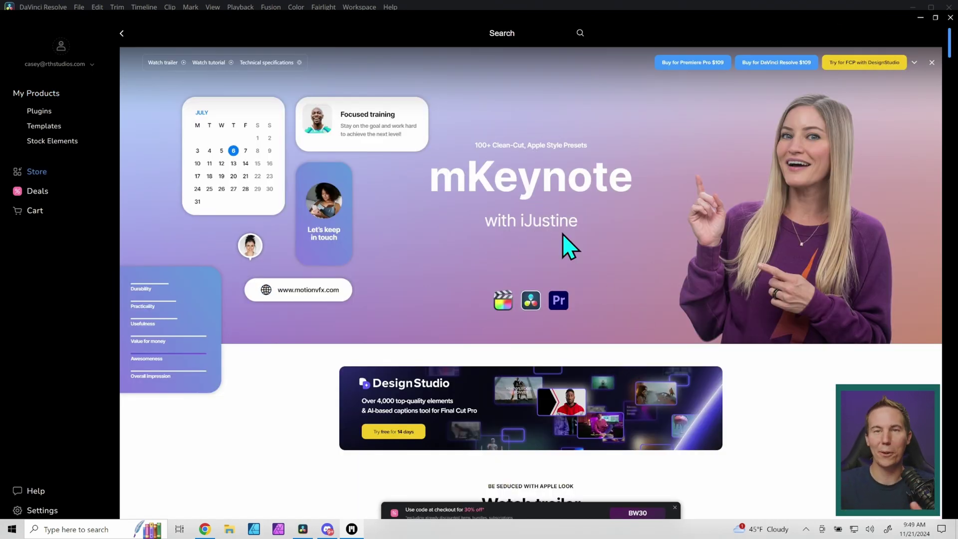
pyautogui.scroll(-10, 569, 242)
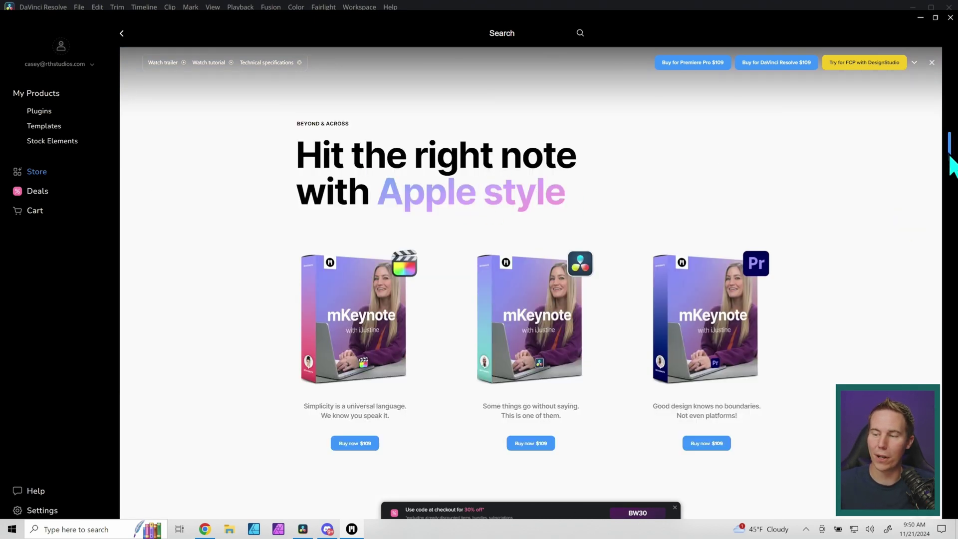
pyautogui.moveTo(950, 156); pyautogui.dragTo(942, 190)
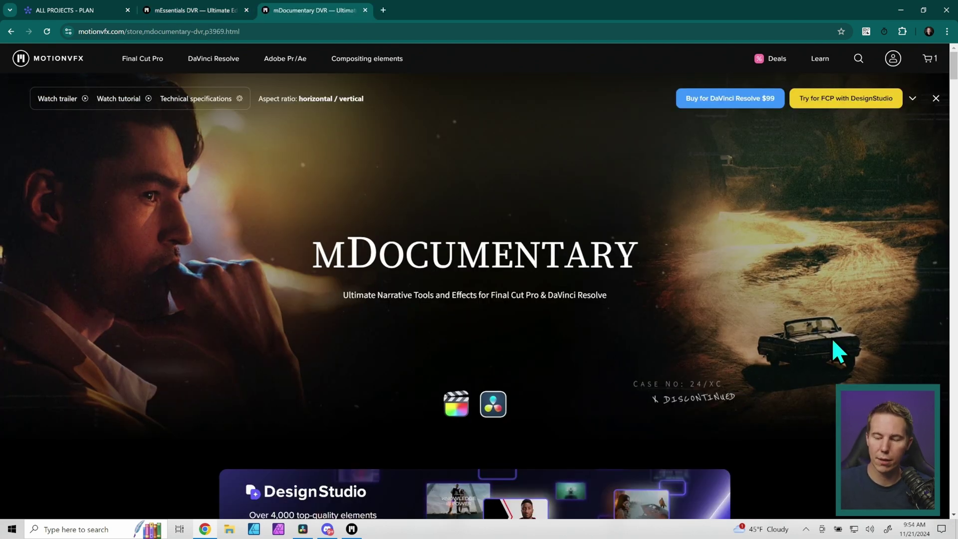
pyautogui.scroll(-20, 788, 321)
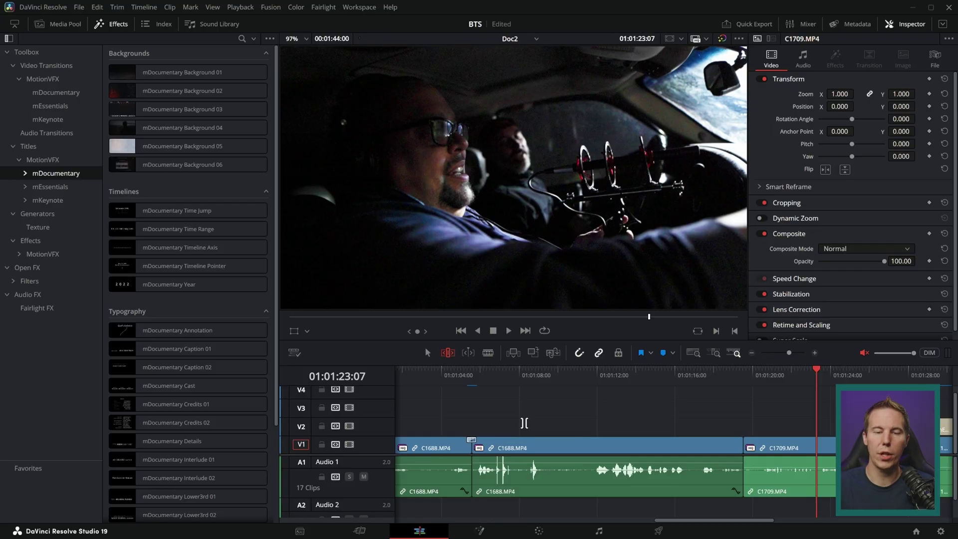
pyautogui.click(358, 260)
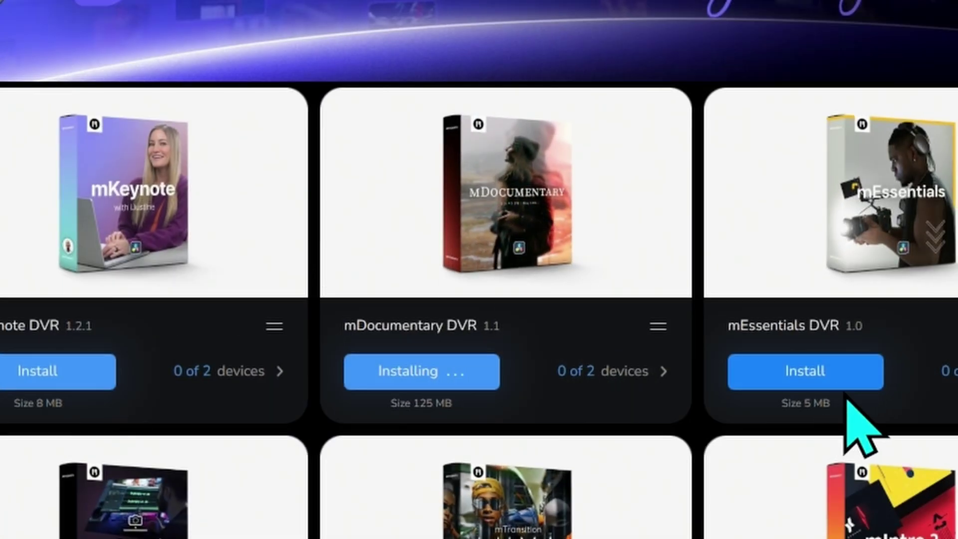
pyautogui.click(840, 385)
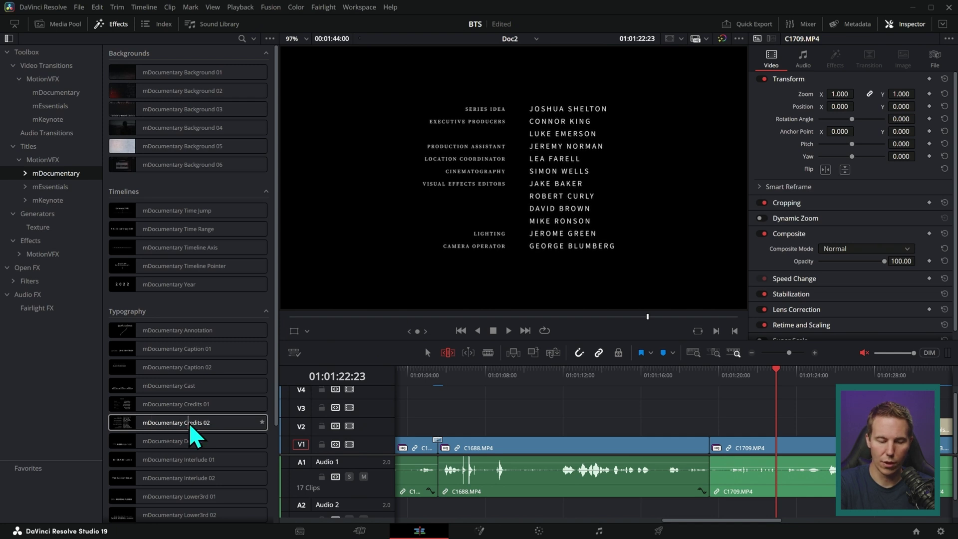
# Scroll the MotionVFX mDocumentary titles list down to reach mDocumentary Annotation.
pyautogui.scroll(-3, 200, 404)
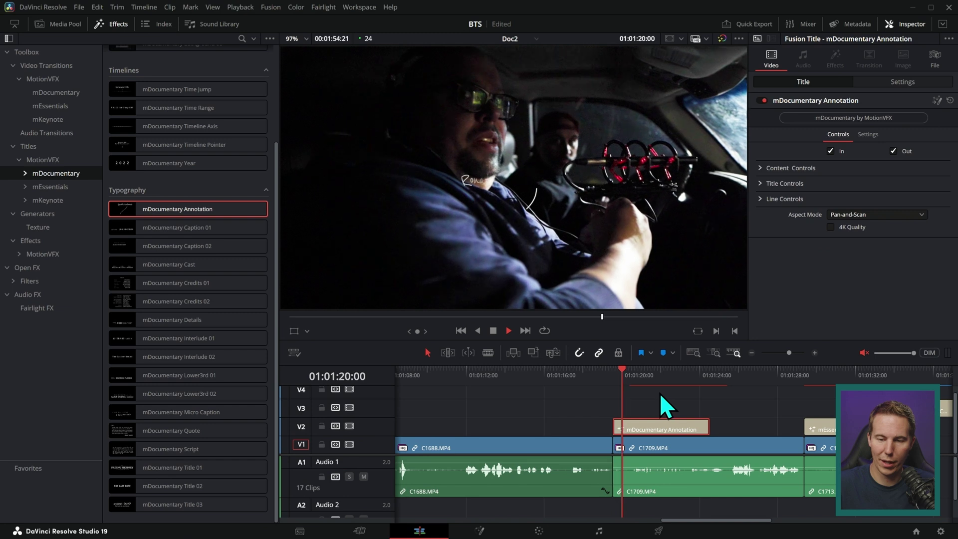
# Stop playback and replace the annotation's title text with the on-screen person's name.
pyautogui.press('space')
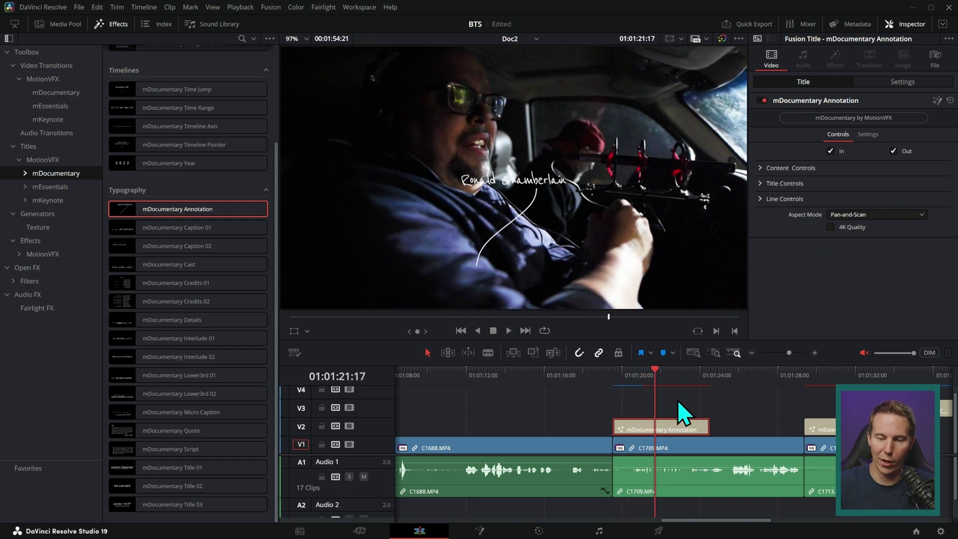
pyautogui.click(784, 183)
pyautogui.click(828, 245)
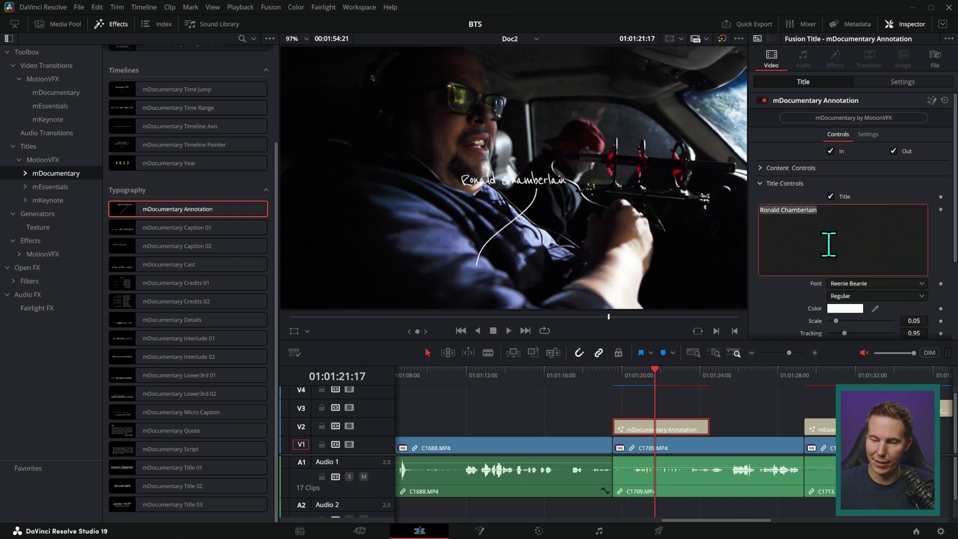
# Set the annotation Line Rotation to -49.6 and Line Position to 0.453, 0.532.
pyautogui.scroll(-3, 828, 245)
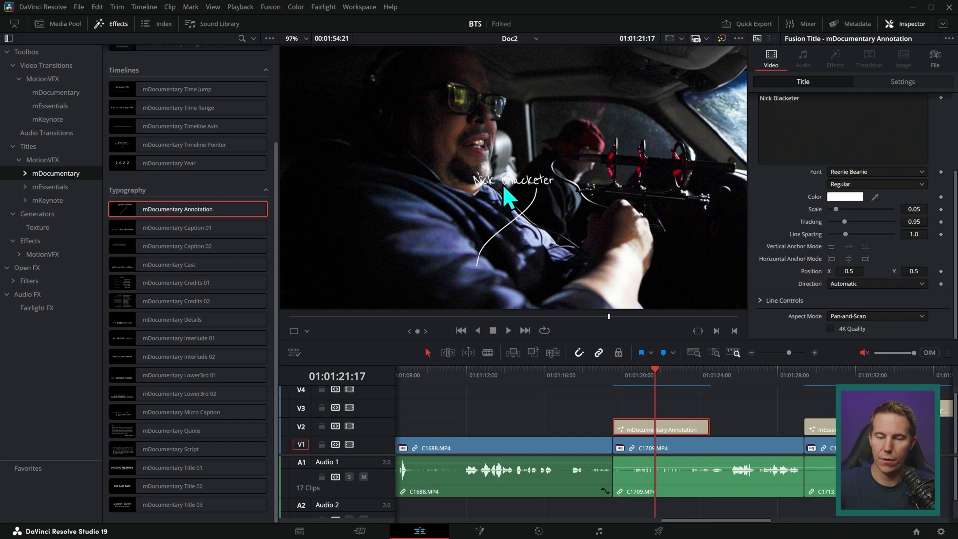
pyautogui.click(762, 303)
pyautogui.scroll(-3, 836, 170)
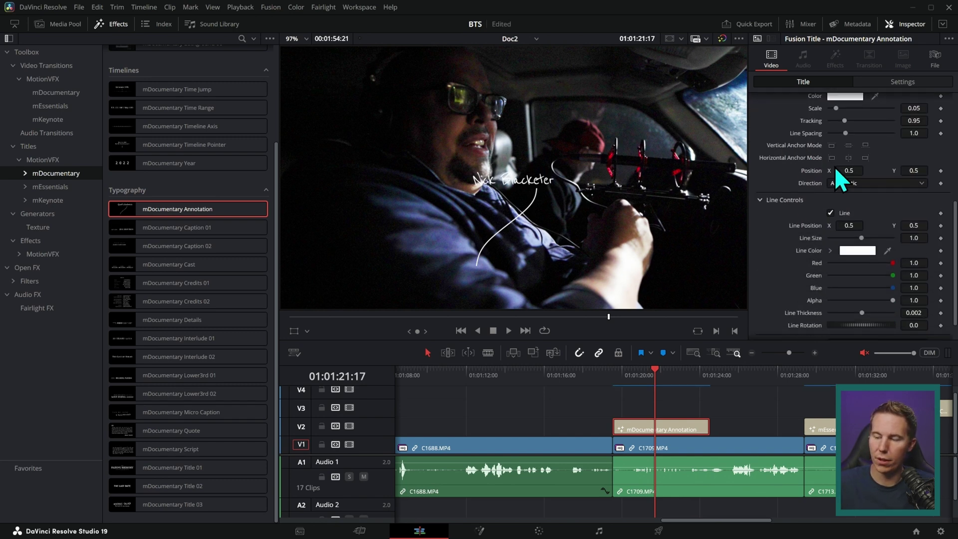
pyautogui.scroll(-1, 884, 265)
pyautogui.moveTo(873, 300); pyautogui.dragTo(854, 304)
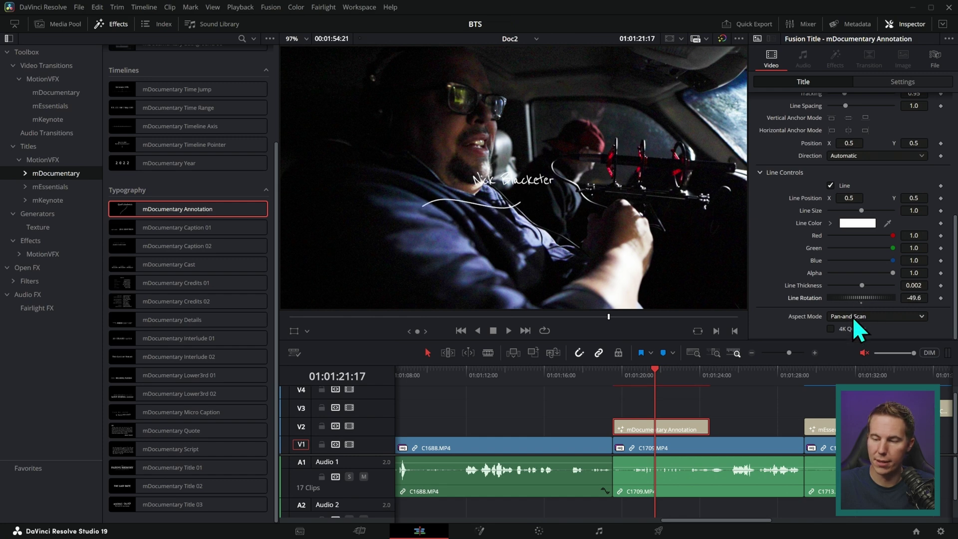
pyautogui.moveTo(914, 197); pyautogui.dragTo(921, 197)
pyautogui.moveTo(849, 198); pyautogui.dragTo(838, 198)
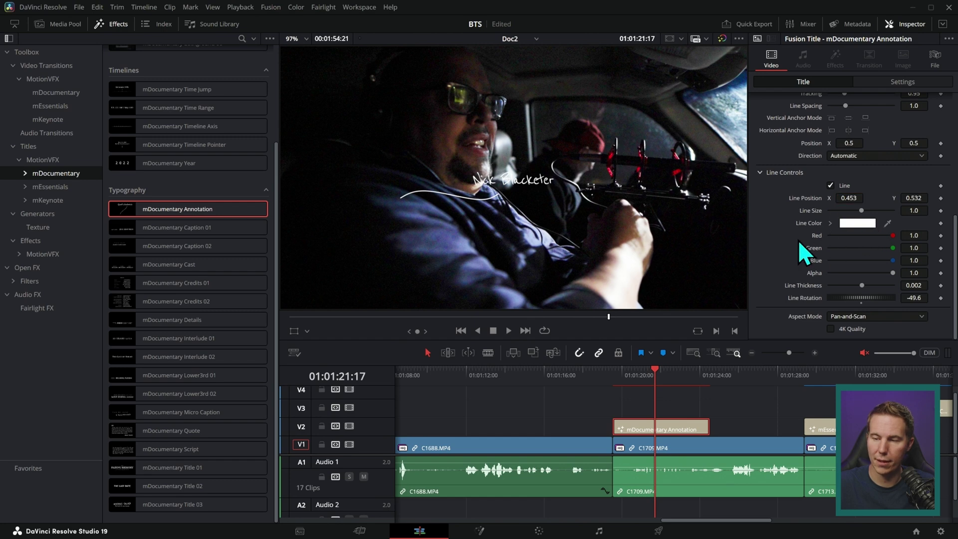
pyautogui.scroll(6, 798, 240)
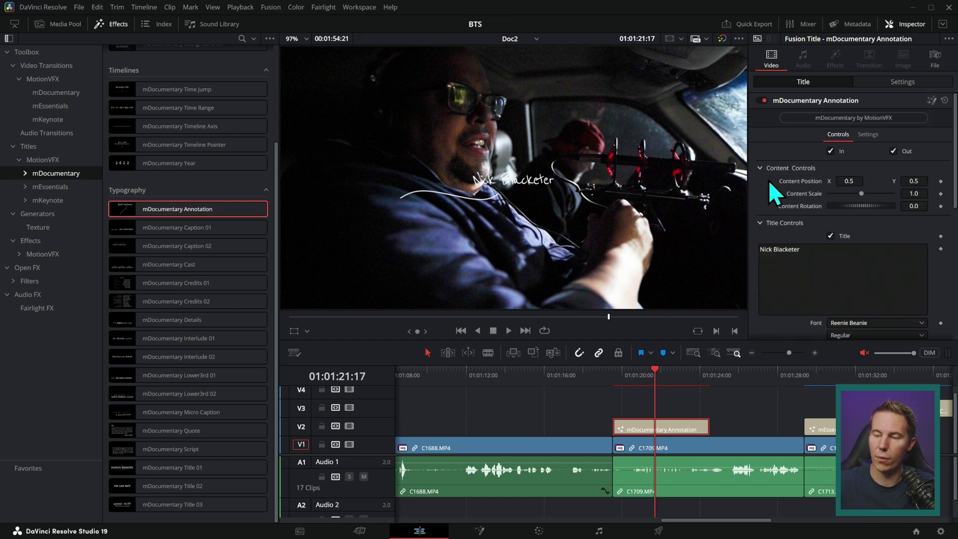
# Move the annotation title to content position X 0.726, Y 0.728.
pyautogui.moveTo(848, 181)
pyautogui.mouseDown()
pyautogui.moveTo(888, 189)
pyautogui.moveTo(843, 179)
pyautogui.mouseUp()
pyautogui.moveTo(907, 180); pyautogui.dragTo(948, 181)
pyautogui.moveTo(849, 180); pyautogui.dragTo(861, 181)
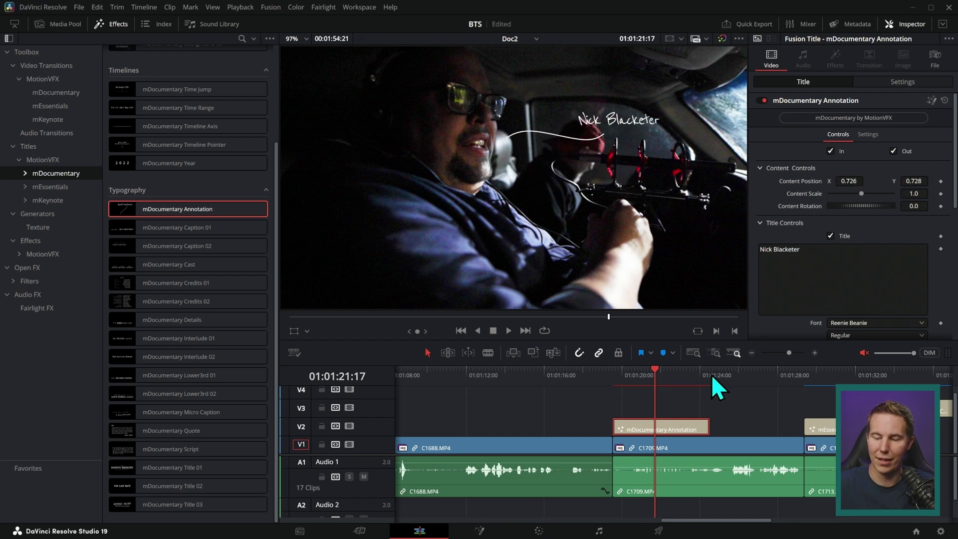
# Play the annotation several times from just before it to review the new placement.
pyautogui.click(615, 384)
pyautogui.press('space')
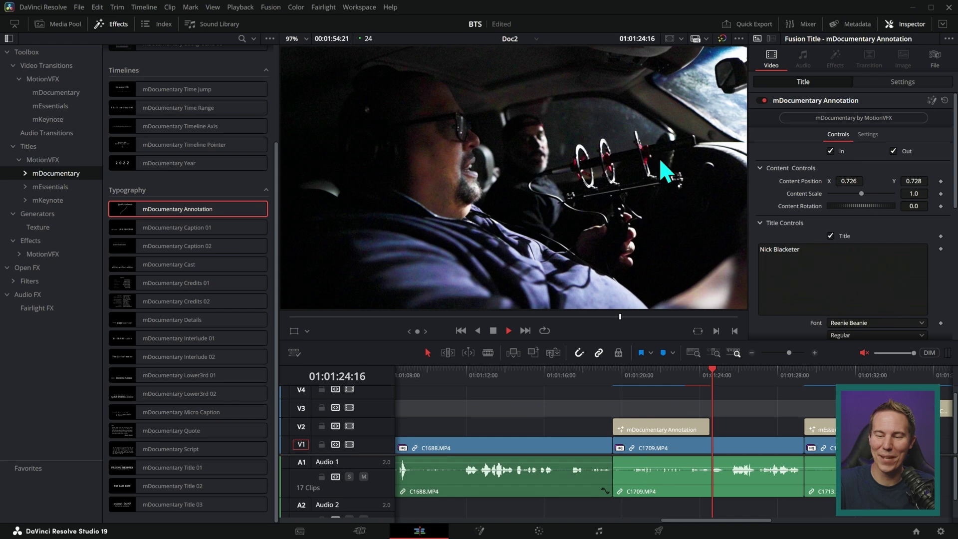
pyautogui.click(692, 371)
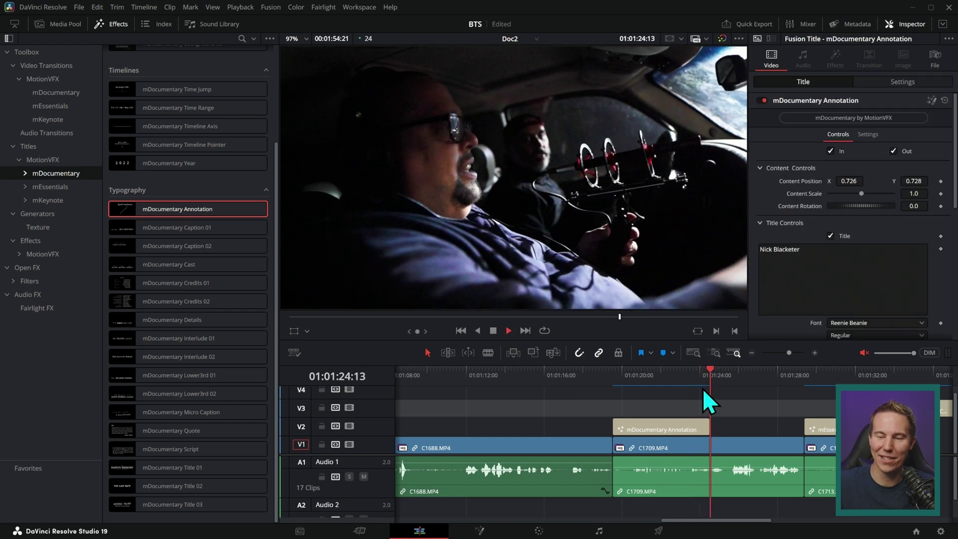
pyautogui.click(613, 375)
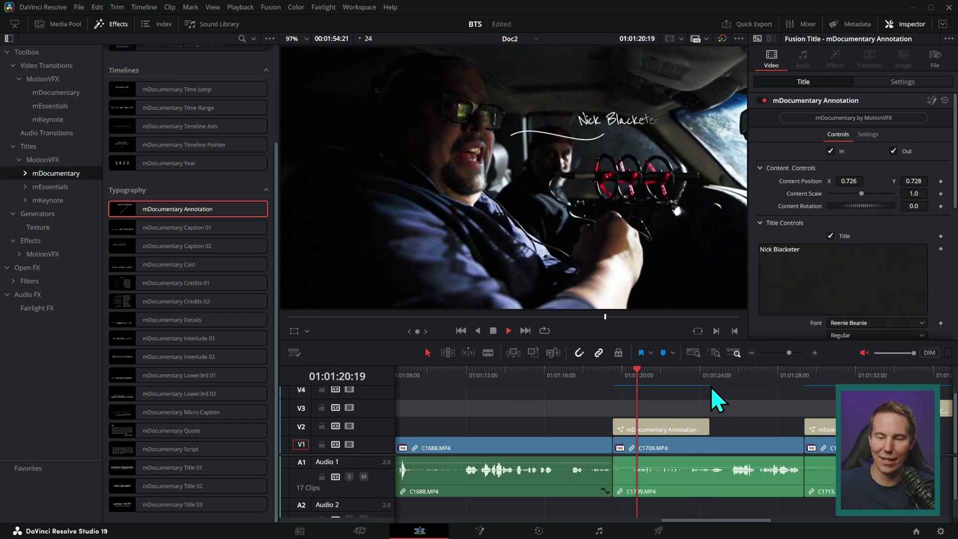
pyautogui.press('space')
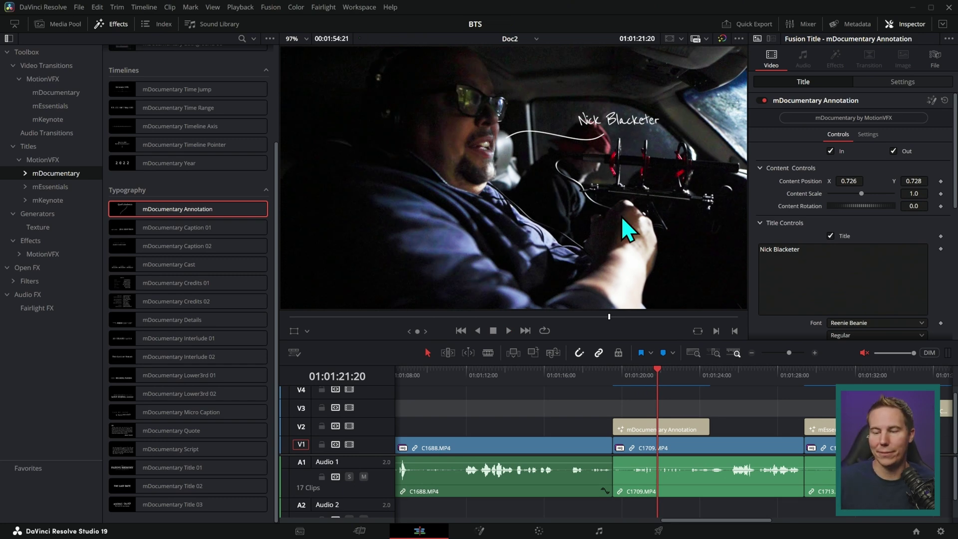
pyautogui.click(653, 383)
pyautogui.press('space')
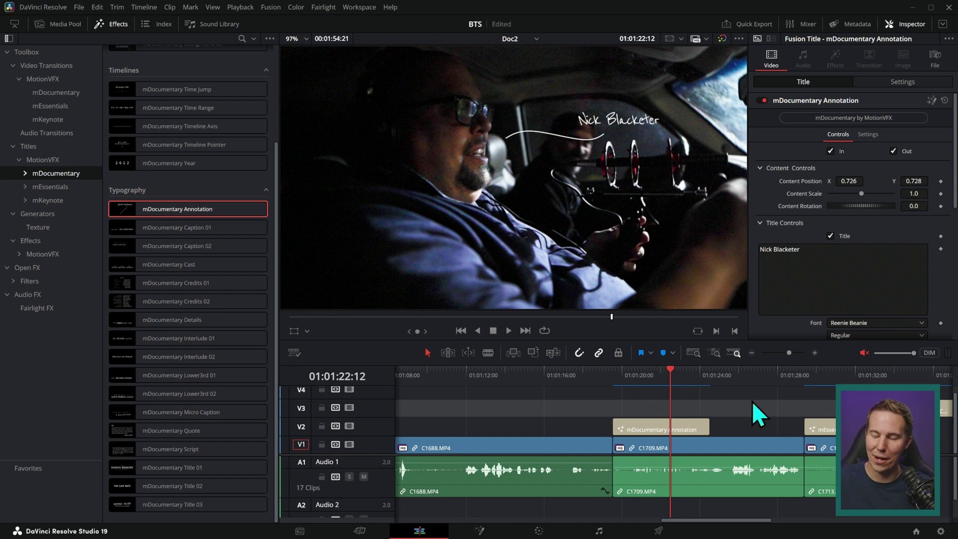
pyautogui.click(604, 377)
# Play the opening DELIVERED caption from the timeline start several times.
pyautogui.press('Home')
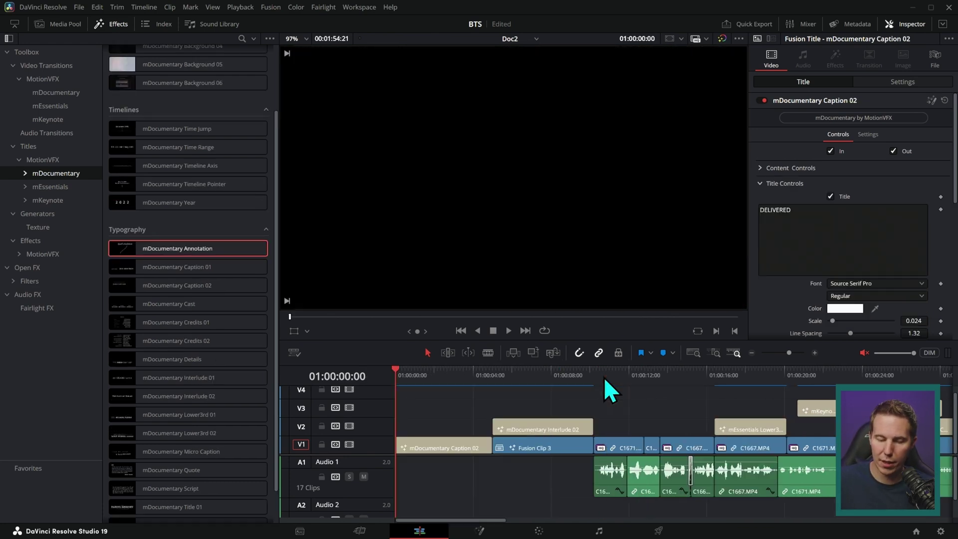
pyautogui.moveTo(419, 379); pyautogui.dragTo(433, 378)
pyautogui.press('Home')
pyautogui.press('space')
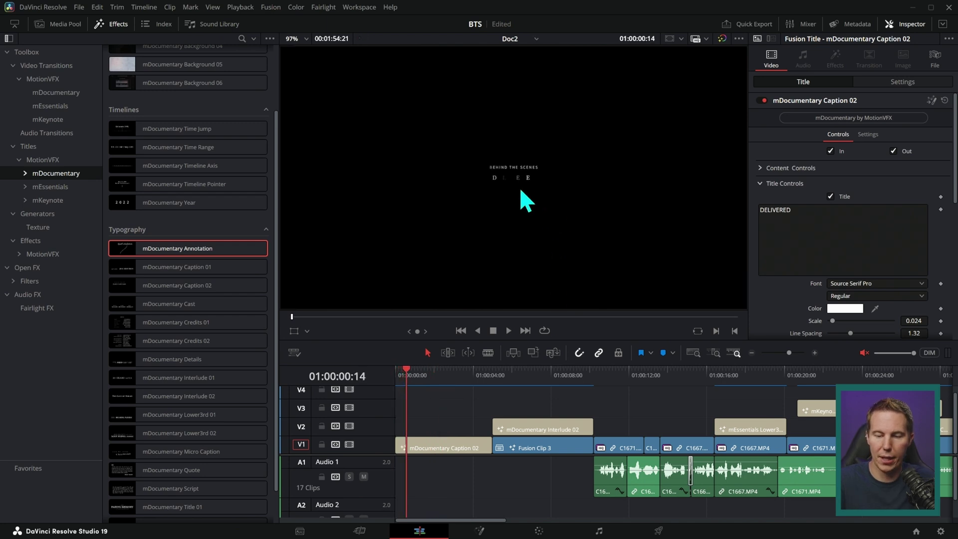
pyautogui.scroll(5, 578, 202)
pyautogui.press('Home')
pyautogui.press('space')
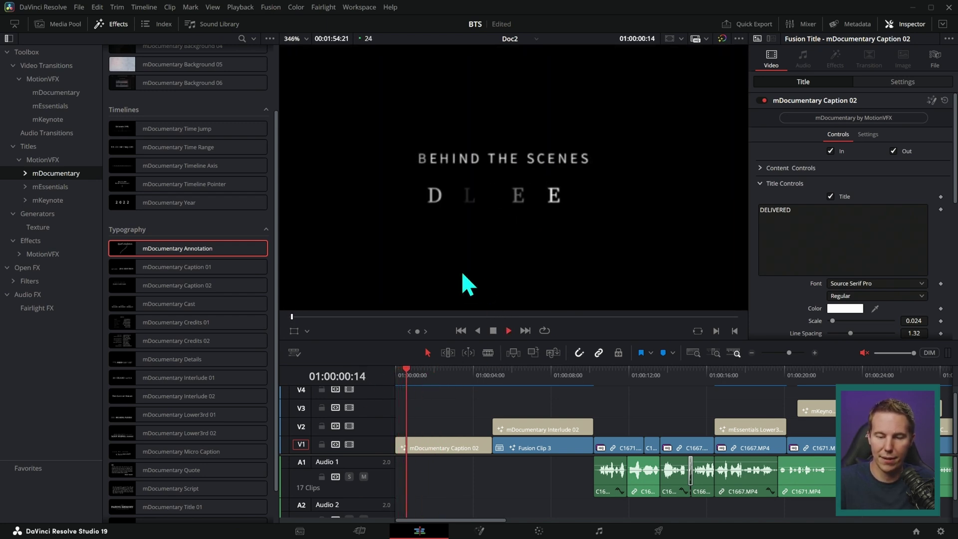
pyautogui.press('Home')
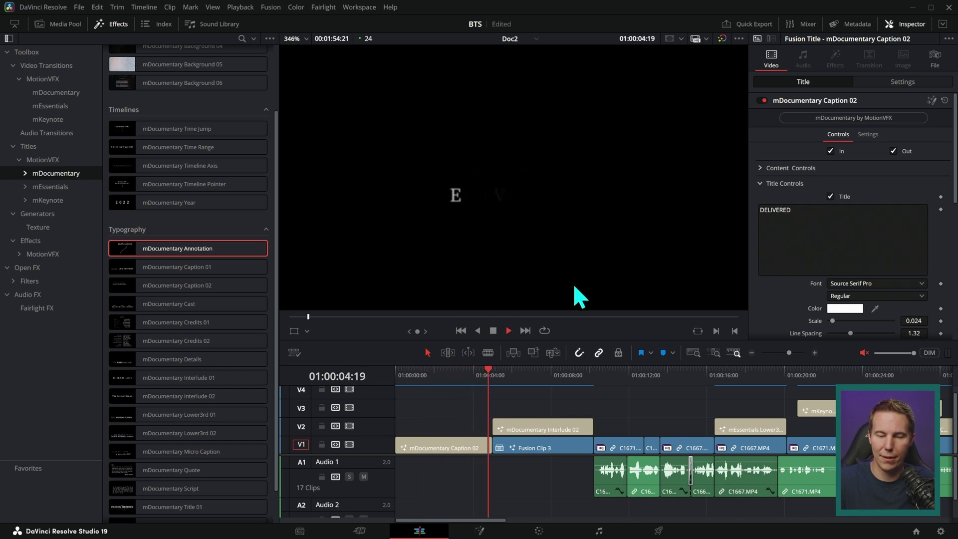
# Stop in the interlude and select THE RUNTHRU interlude title clip.
pyautogui.scroll(-5, 606, 276)
pyautogui.press('space')
pyautogui.click(530, 375)
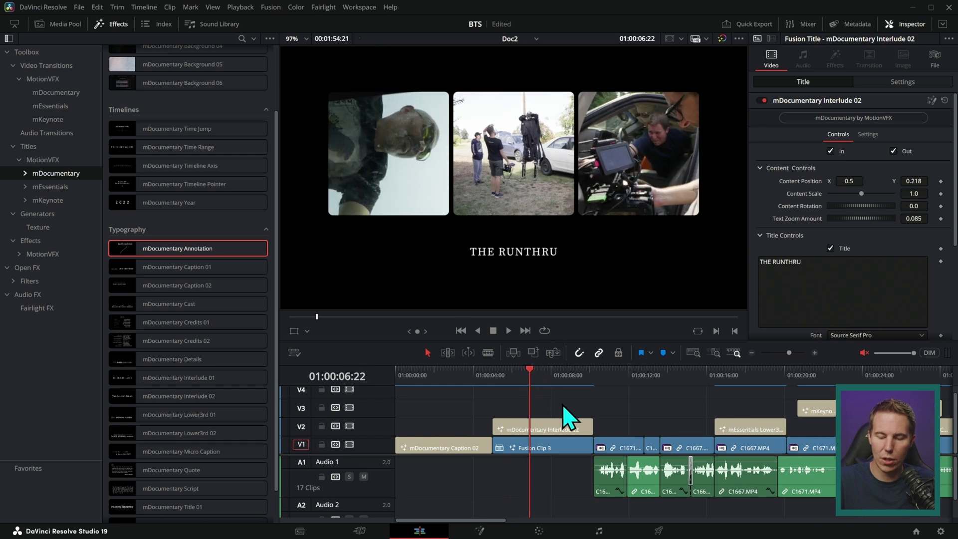
pyautogui.click(556, 429)
pyautogui.press('j')
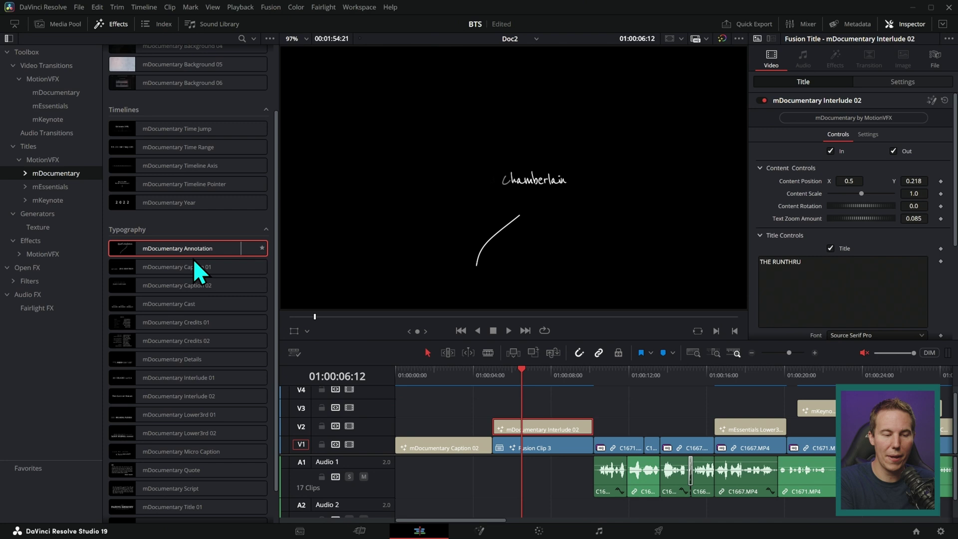
# Browse the mEssentials and MotionVFX effects collections in the library.
pyautogui.click(64, 187)
pyautogui.scroll(-5, 272, 230)
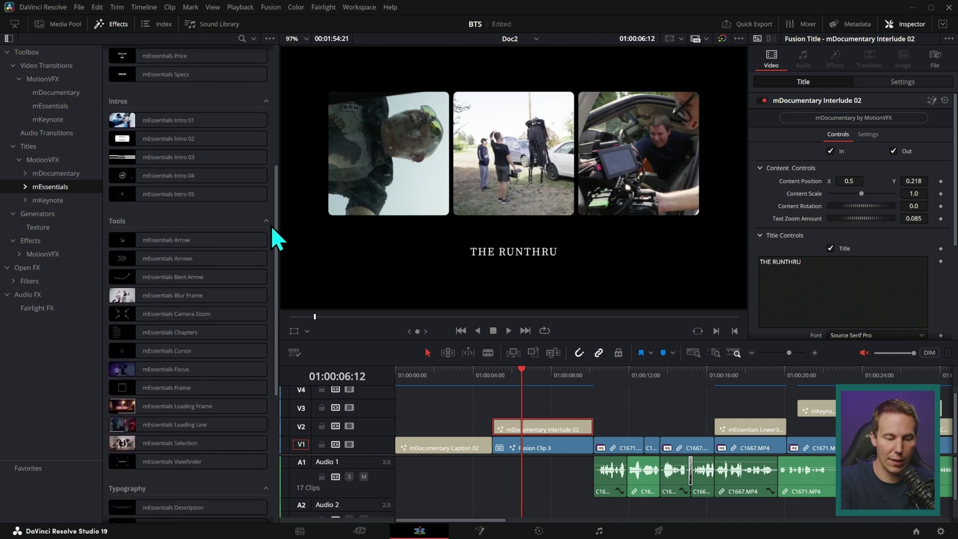
pyautogui.click(44, 254)
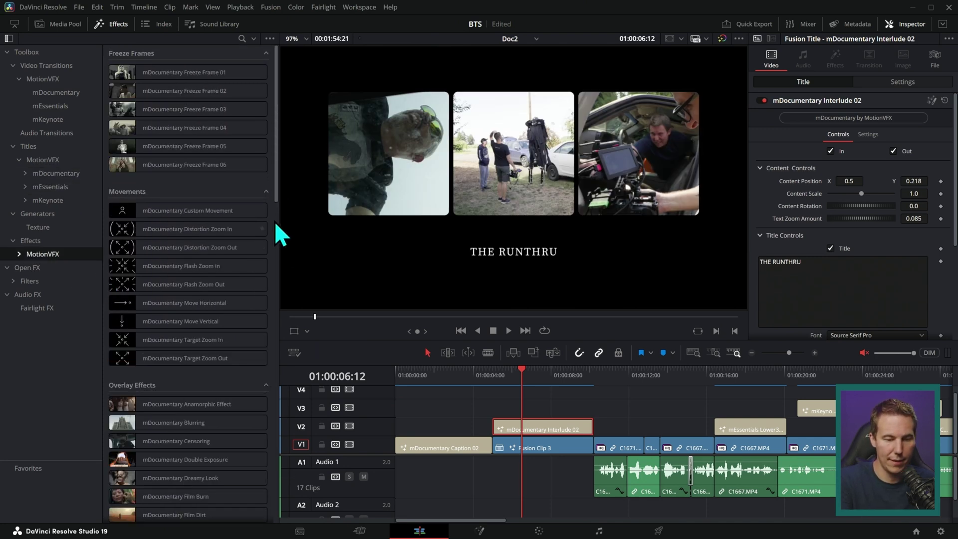
pyautogui.moveTo(274, 220); pyautogui.dragTo(256, 521)
# Open Fusion Clip 3 in the timeline and disable its three upper clips to preview the background.
pyautogui.rightClick(556, 451)
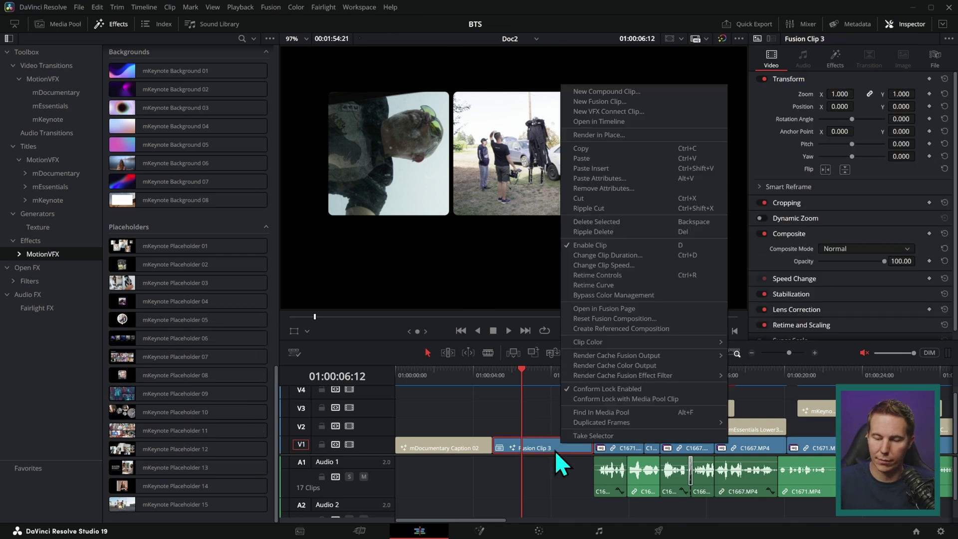
pyautogui.click(609, 123)
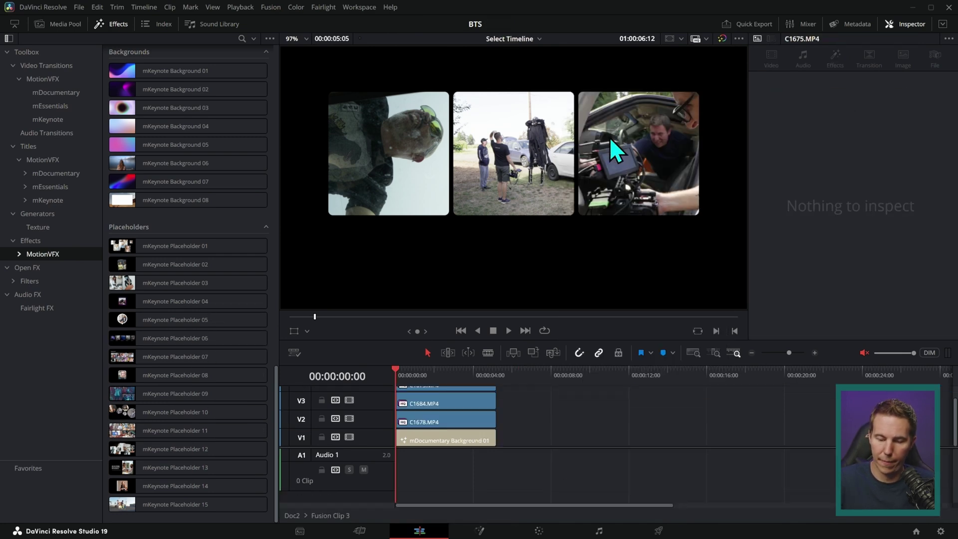
pyautogui.moveTo(513, 387); pyautogui.dragTo(493, 444)
pyautogui.press('d')
pyautogui.moveTo(414, 375); pyautogui.dragTo(465, 392)
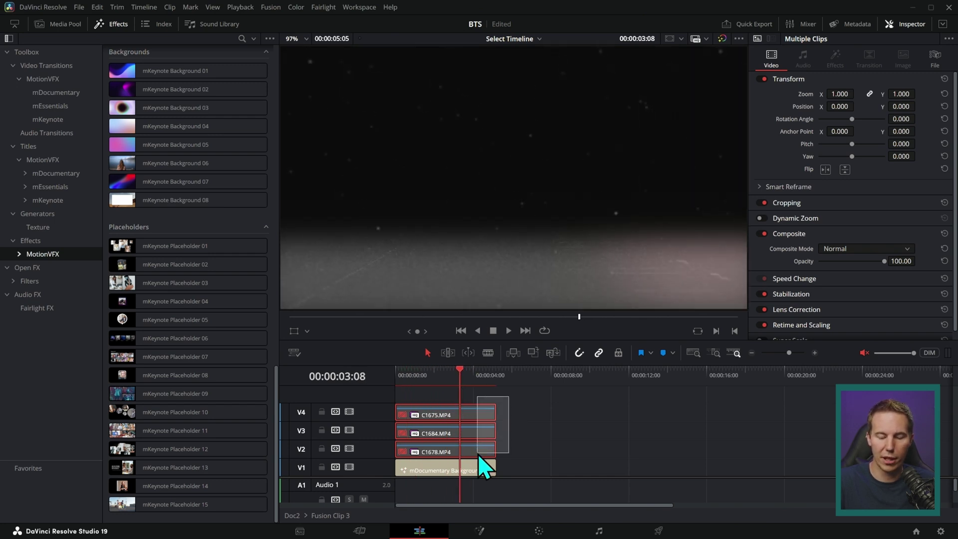
pyautogui.press('d')
# Toggle the C1675 clip off and on, then undo back to the Doc2 timeline.
pyautogui.click(470, 402)
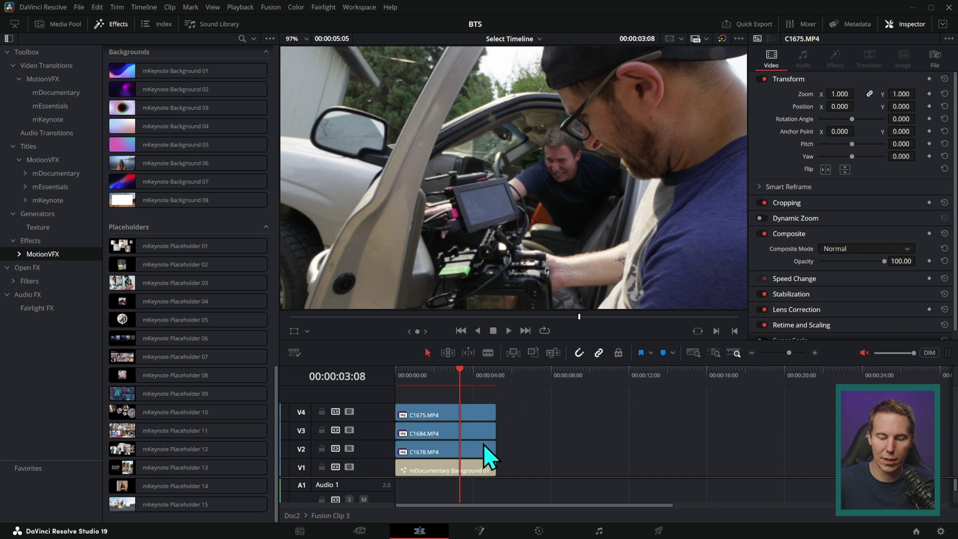
pyautogui.press('d')
pyautogui.press('d')
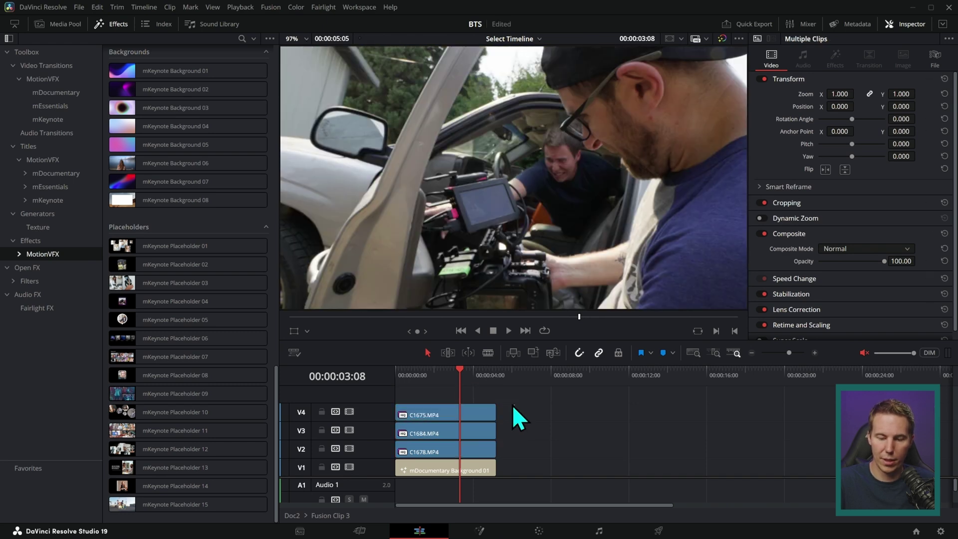
pyautogui.click(511, 405)
pyautogui.press('d')
pyautogui.press('d')
pyautogui.hotkey('ctrl', 'z')
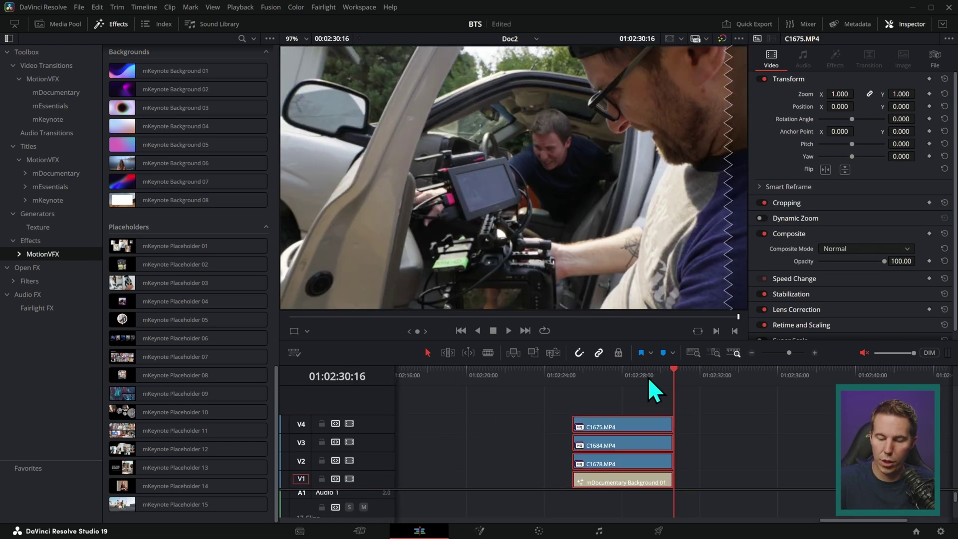
# Combine the stacked clips into Fusion Clip 4 and apply mEssentials Placeholders 02 to it.
pyautogui.rightClick(646, 461)
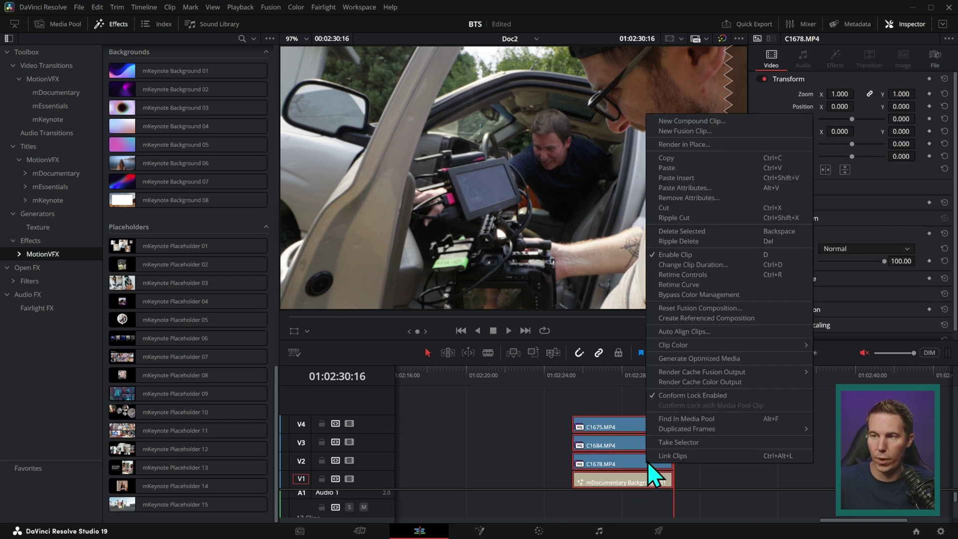
pyautogui.click(710, 130)
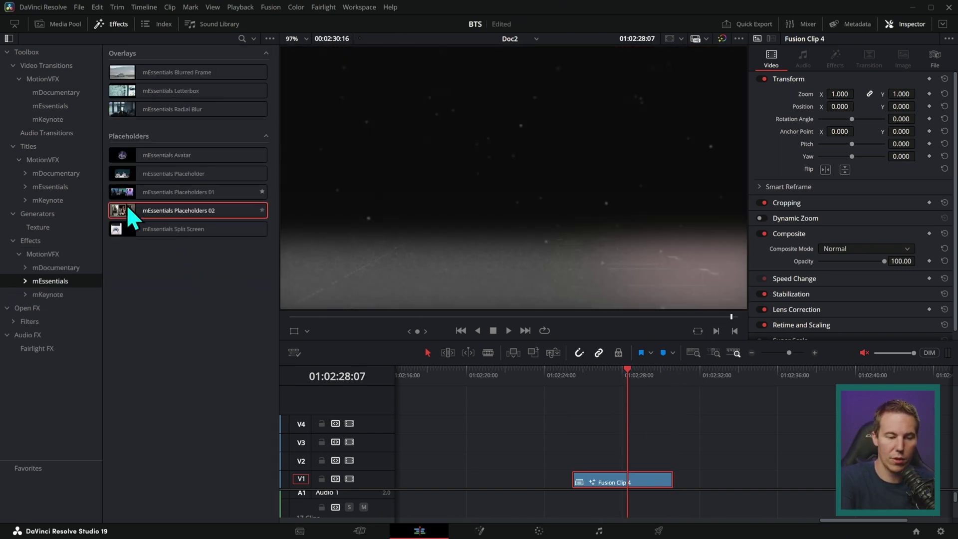
pyautogui.moveTo(127, 204); pyautogui.dragTo(622, 465)
# Play Fusion Clip 4 from its start to review the three-panel placeholder animation.
pyautogui.click(534, 374)
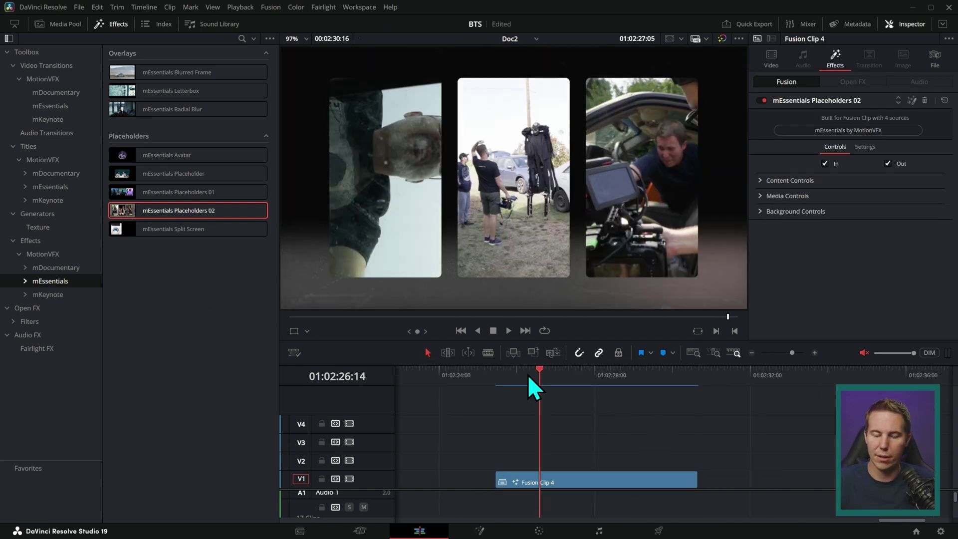
pyautogui.press('Up')
pyautogui.press('space')
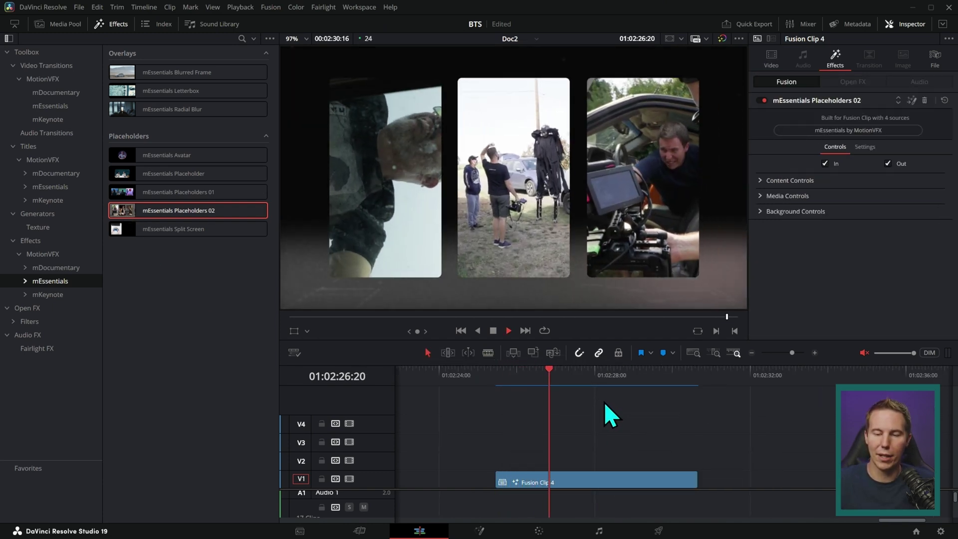
pyautogui.press('space')
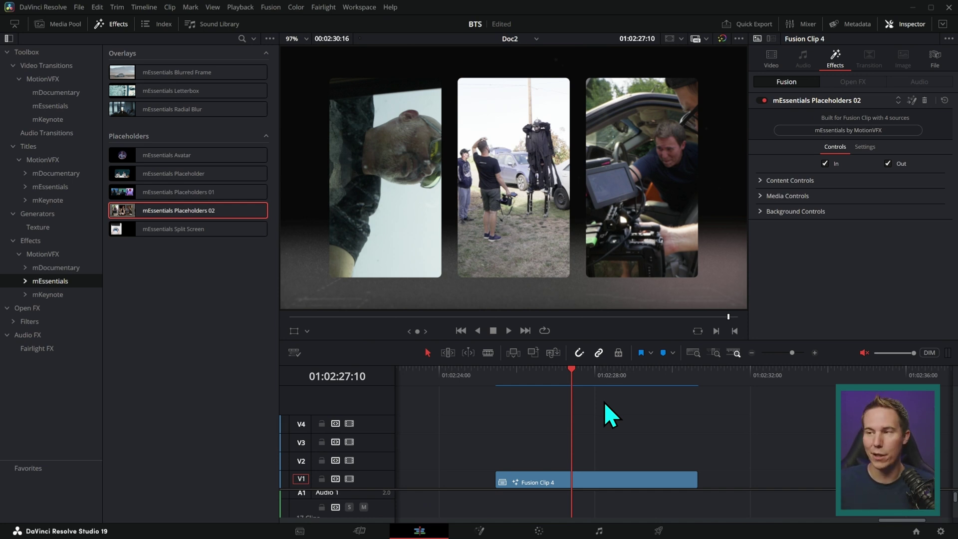
# Show the mDocumentary effects and play through the FOLEY title card over the car footage.
pyautogui.click(56, 268)
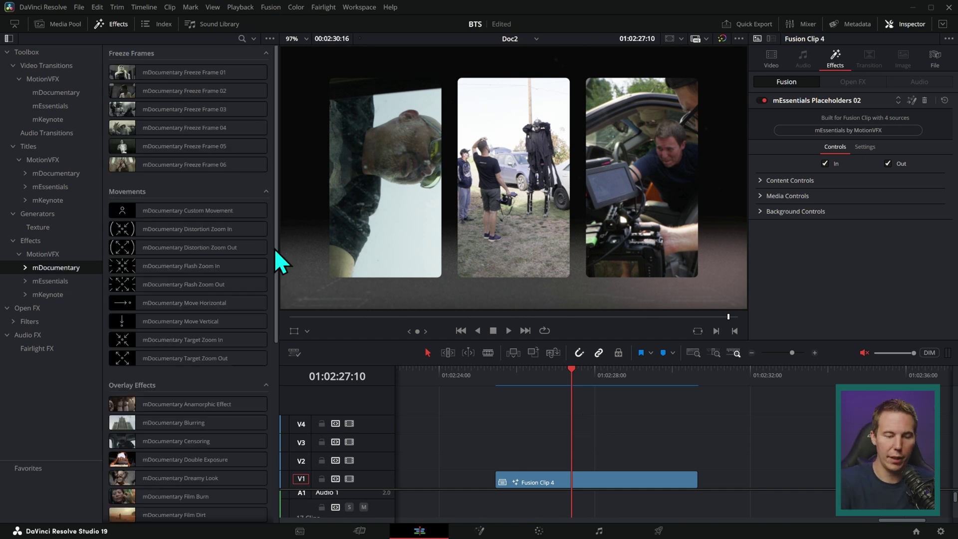
pyautogui.moveTo(274, 248); pyautogui.dragTo(274, 351)
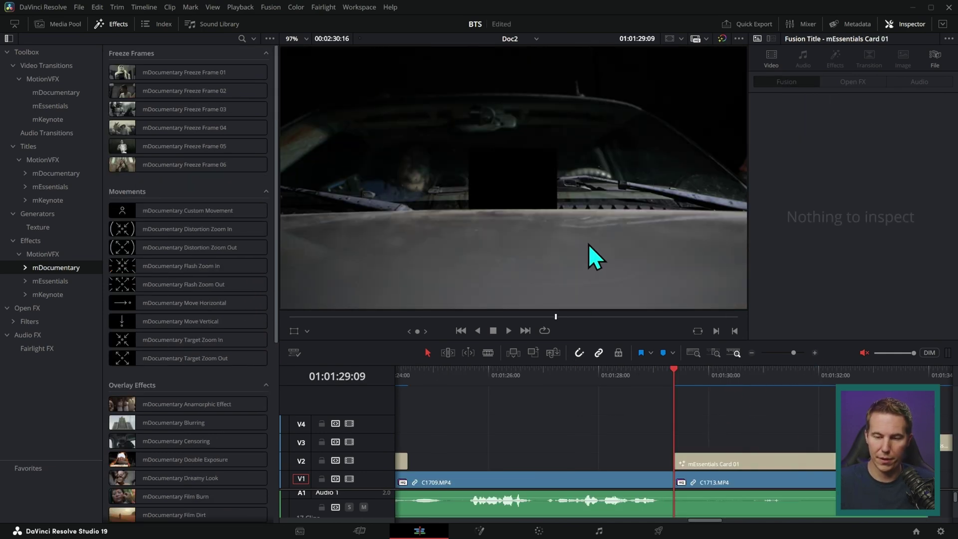
pyautogui.press('space')
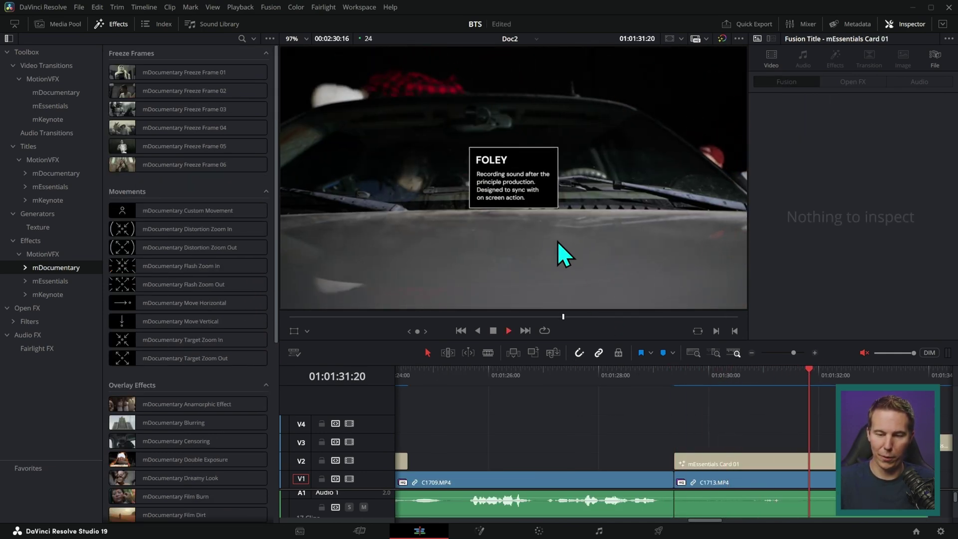
pyautogui.click(728, 380)
pyautogui.press('space')
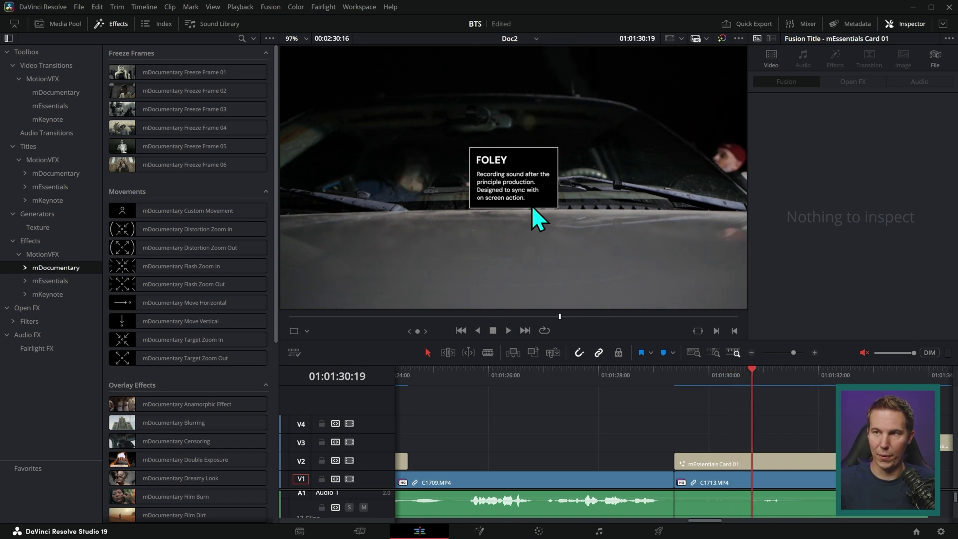
# Replay the FOLEY card animation from the start of its title clip.
pyautogui.scroll(5, 606, 234)
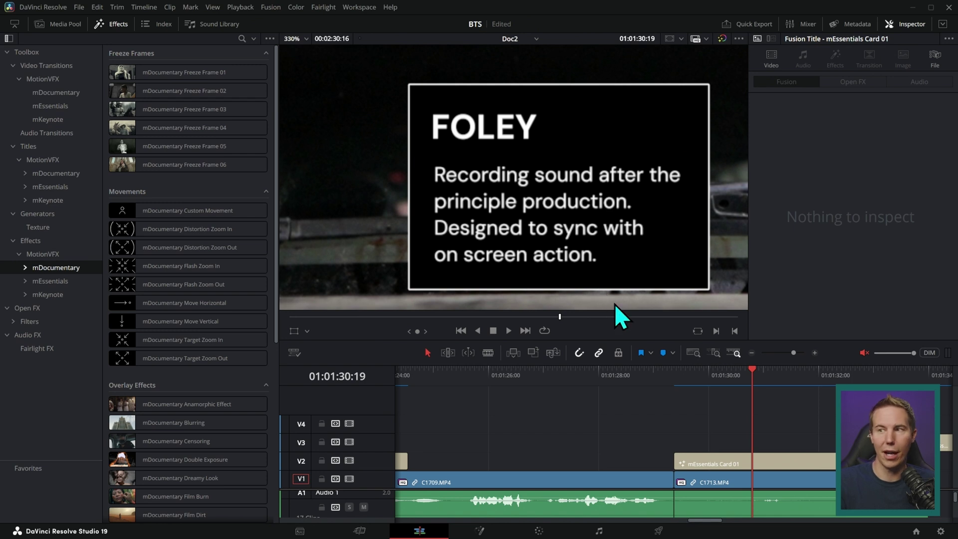
pyautogui.scroll(-3, 690, 396)
pyautogui.press('Up')
pyautogui.press('space')
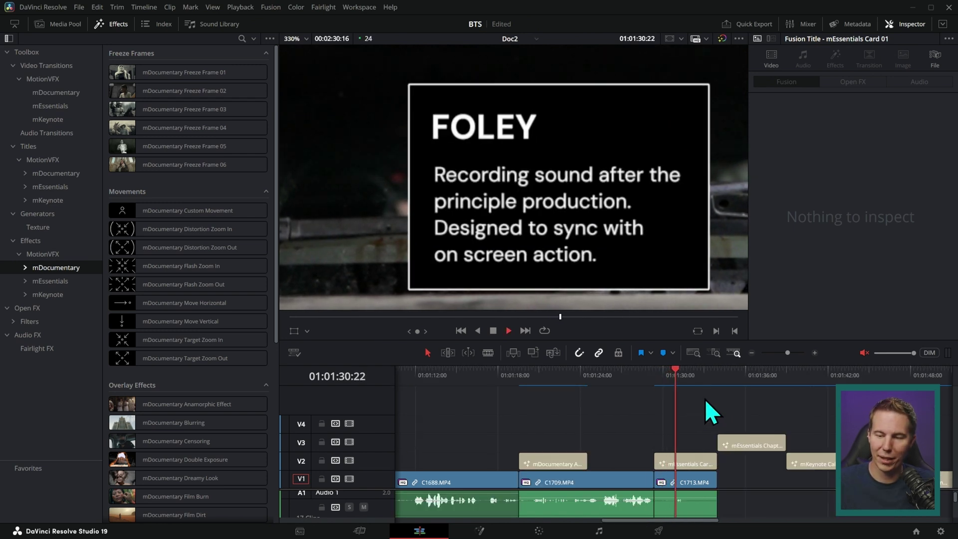
pyautogui.press('space')
# Play the chapters title from its start, then select the mEssentials Chapters clip.
pyautogui.press('Down')
pyautogui.hotkey('shift', 'z')
pyautogui.press('space')
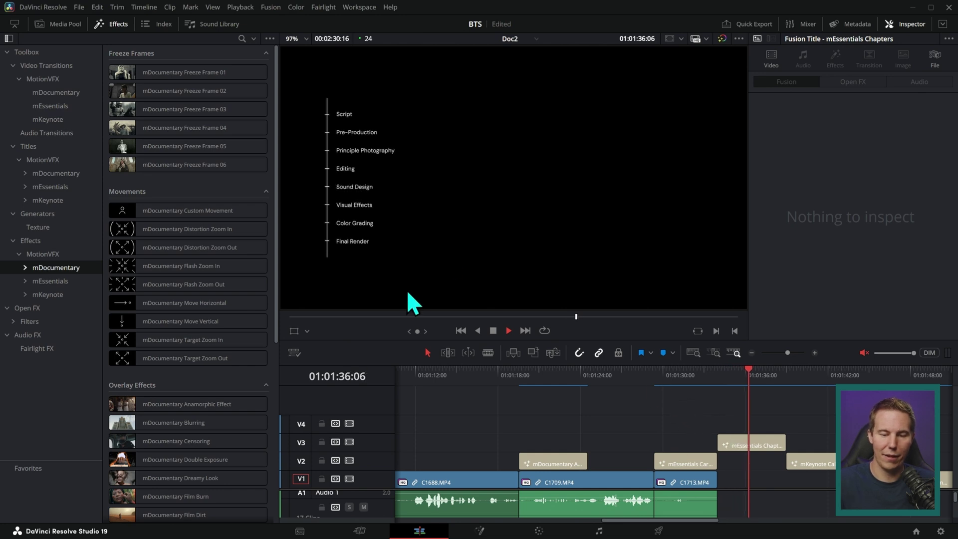
pyautogui.press('space')
pyautogui.scroll(3, 519, 244)
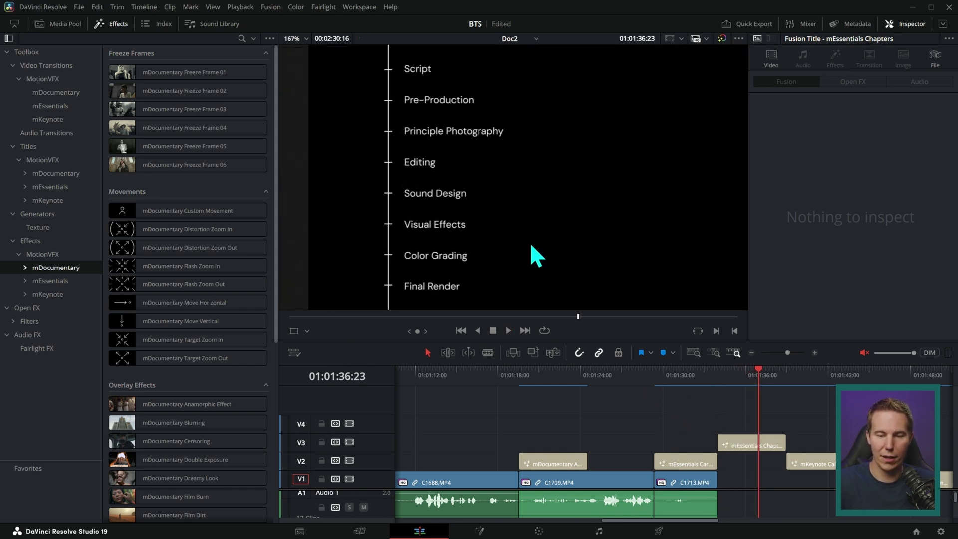
pyautogui.click(740, 444)
# Delete the Final Render chapter and the three Sound Design to Color Grading lines.
pyautogui.click(802, 271)
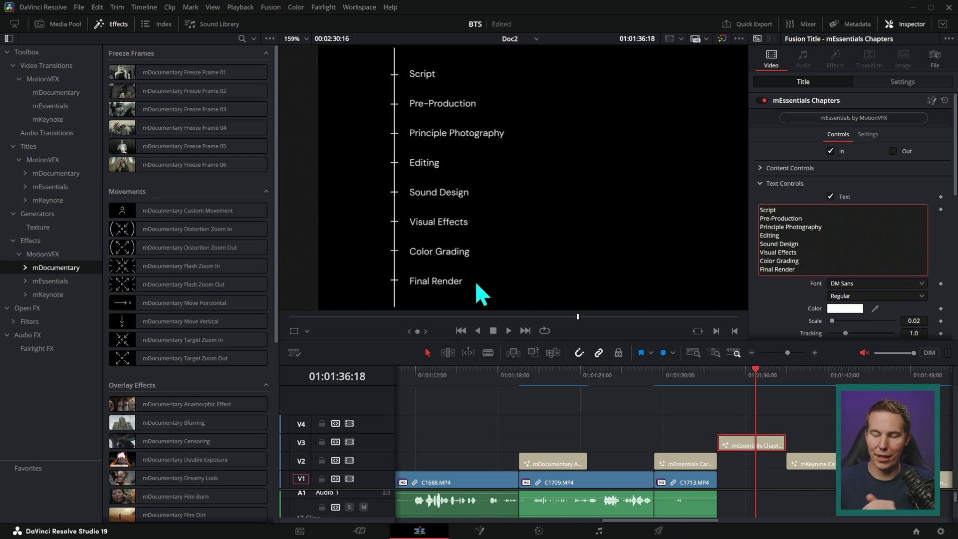
pyautogui.press('BackSpace')
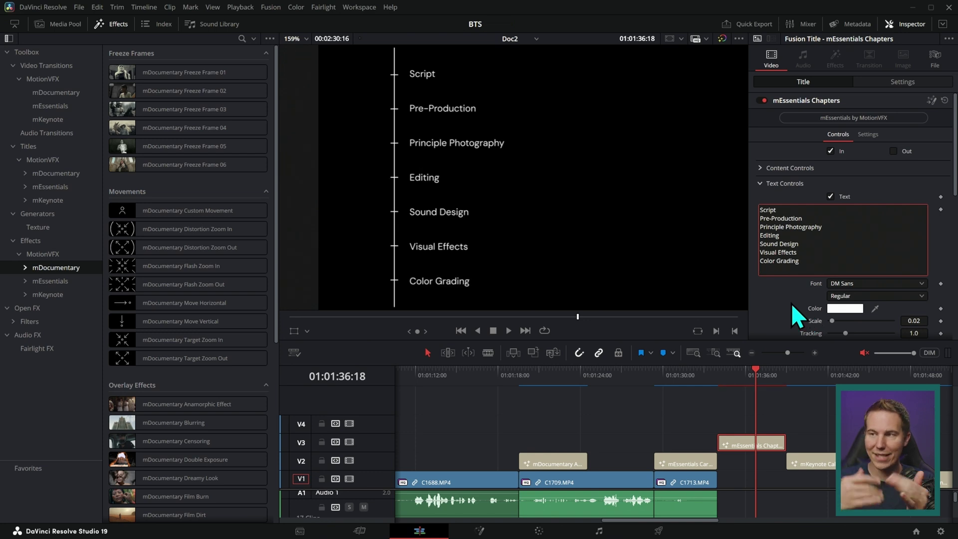
pyautogui.moveTo(802, 261); pyautogui.dragTo(760, 243)
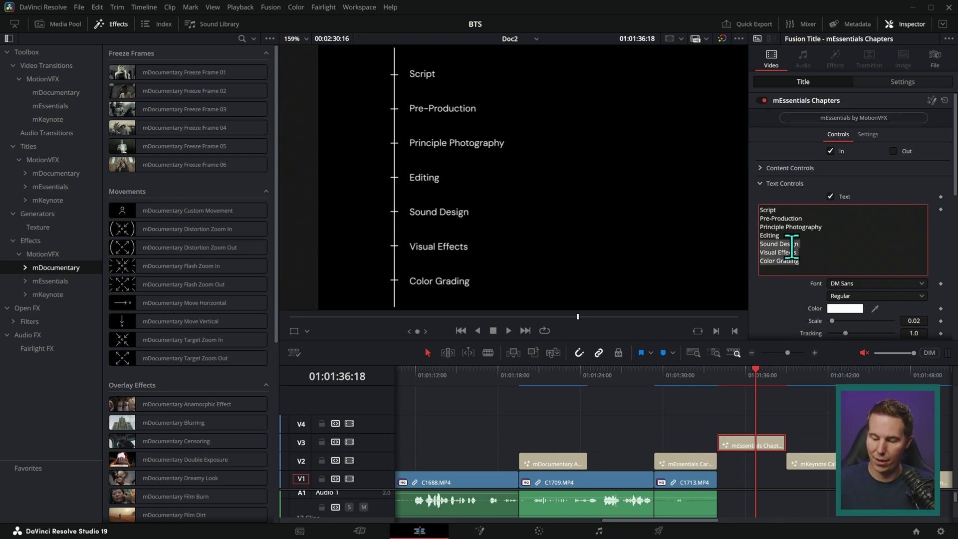
pyautogui.press('BackSpace')
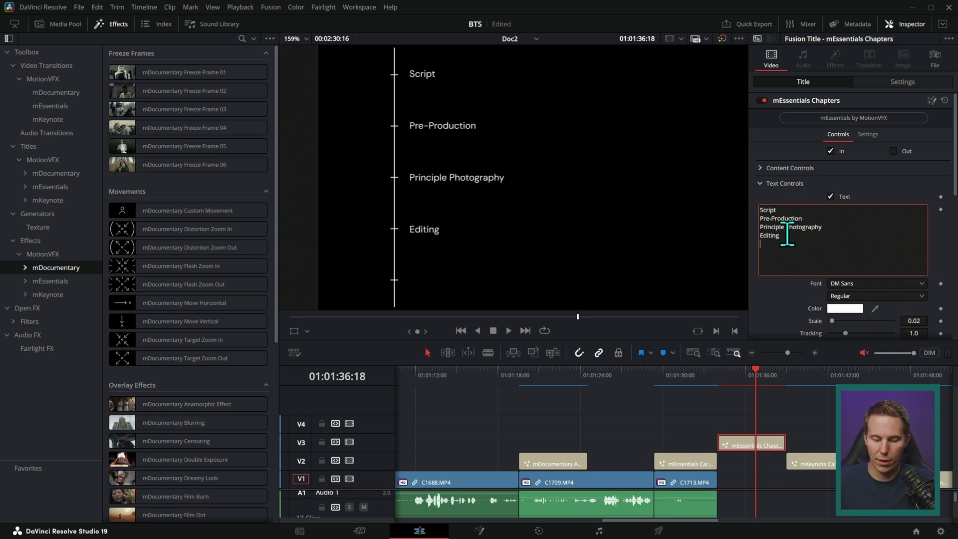
# Add ITEM placeholder lines, then trim them so only two ITEM entries follow Editing.
pyautogui.write('M')
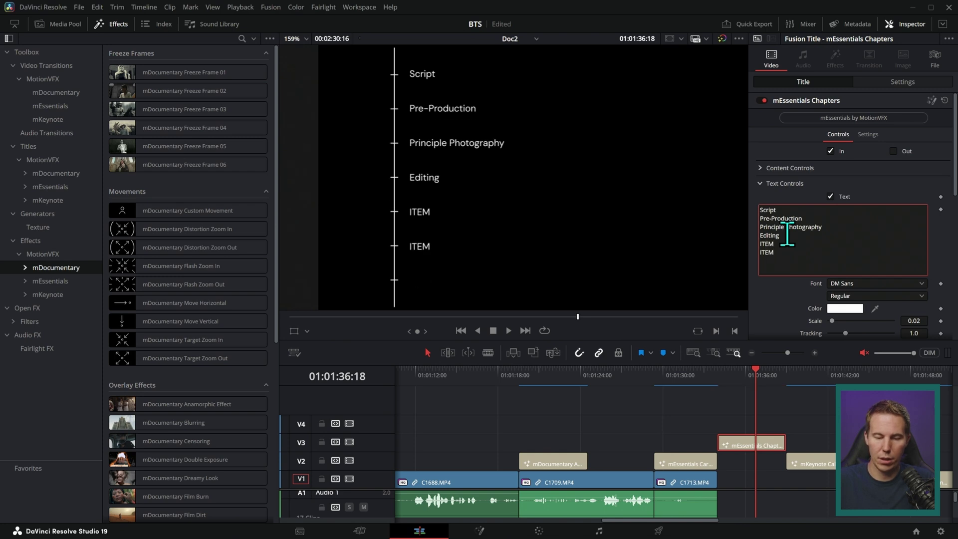
pyautogui.write(' ITEM ITEM')
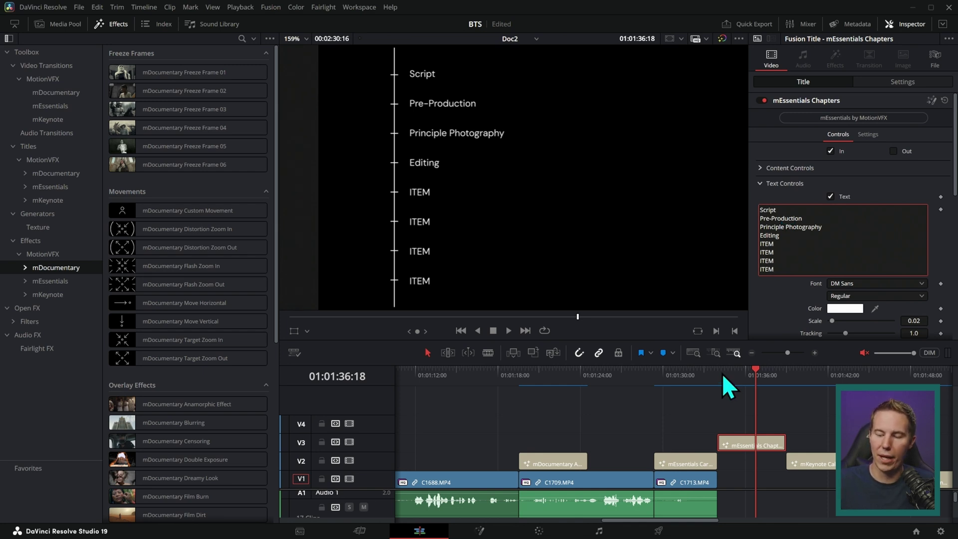
pyautogui.click(754, 377)
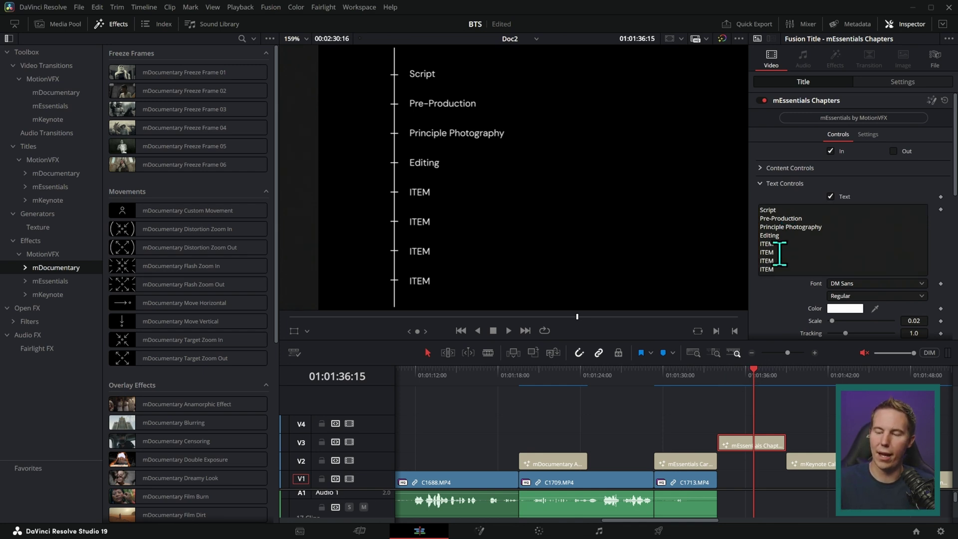
pyautogui.click(763, 255)
pyautogui.press('BackSpace')
pyautogui.press('BackSpace')
pyautogui.press('BackSpace')
pyautogui.press('BackSpace')
pyautogui.press('BackSpace')
pyautogui.press('BackSpace')
pyautogui.press('BackSpace')
pyautogui.press('BackSpace')
pyautogui.press('BackSpace')
pyautogui.press('BackSpace')
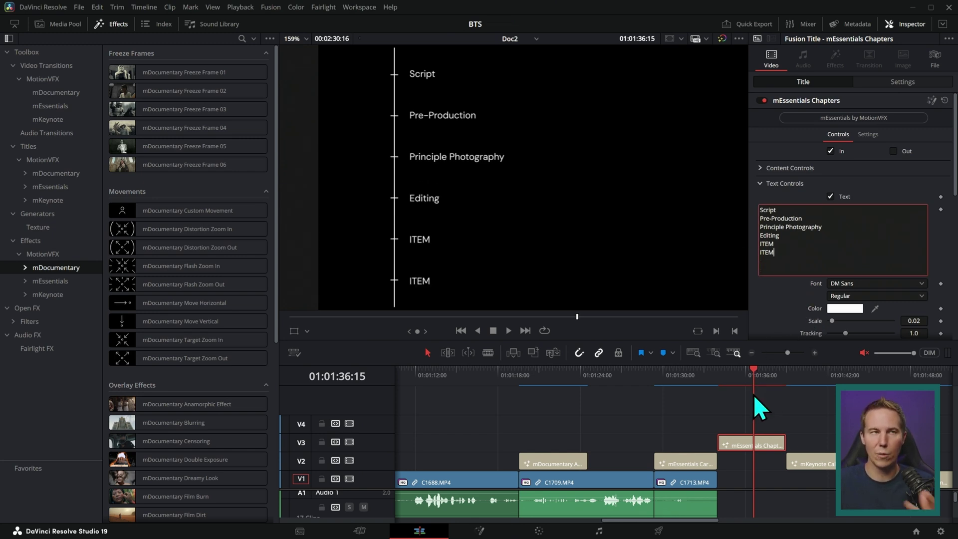
# Move the playhead back over the mEssentials Card 01 FOLEY callout.
pyautogui.click(674, 404)
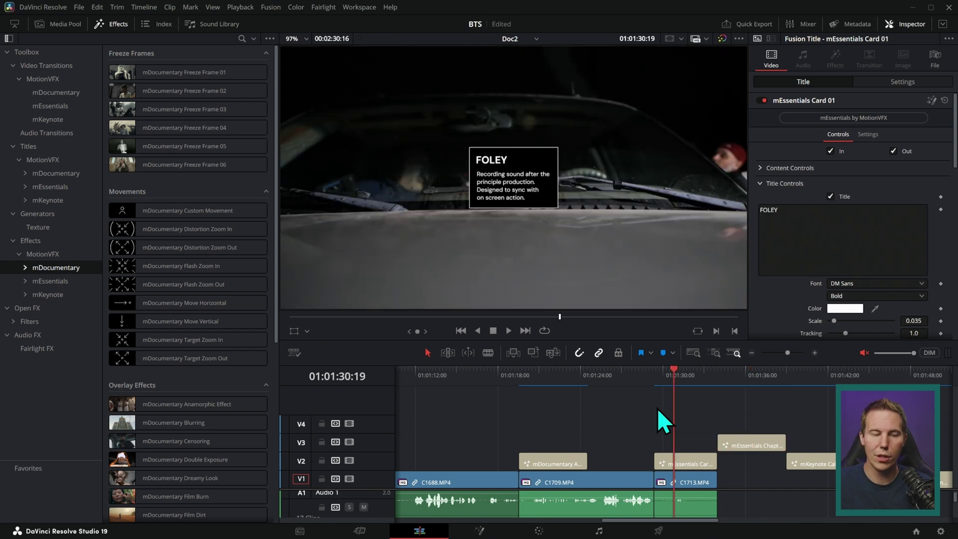